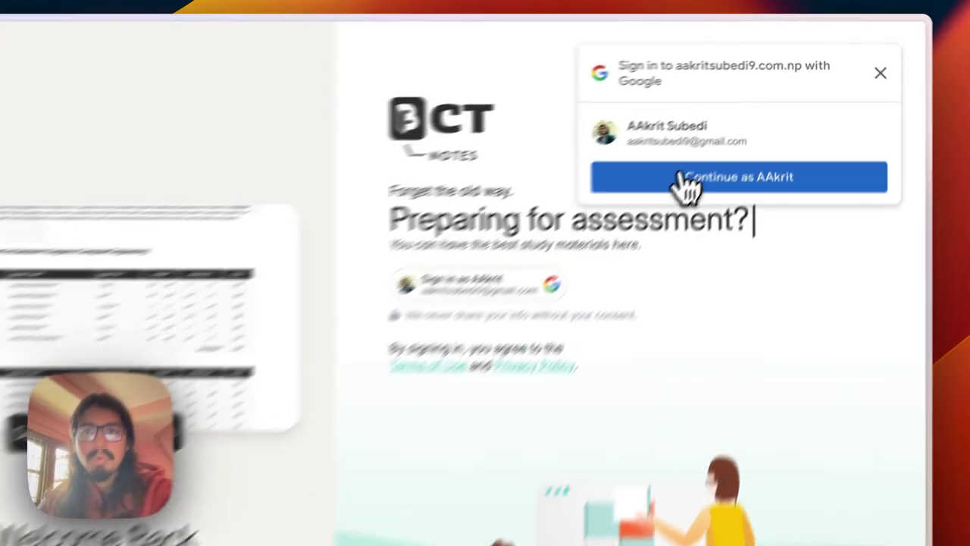
Sign in to BCT Notes with the Google account and open the full list of generated CVs from the dashboard
left_click(686, 180)
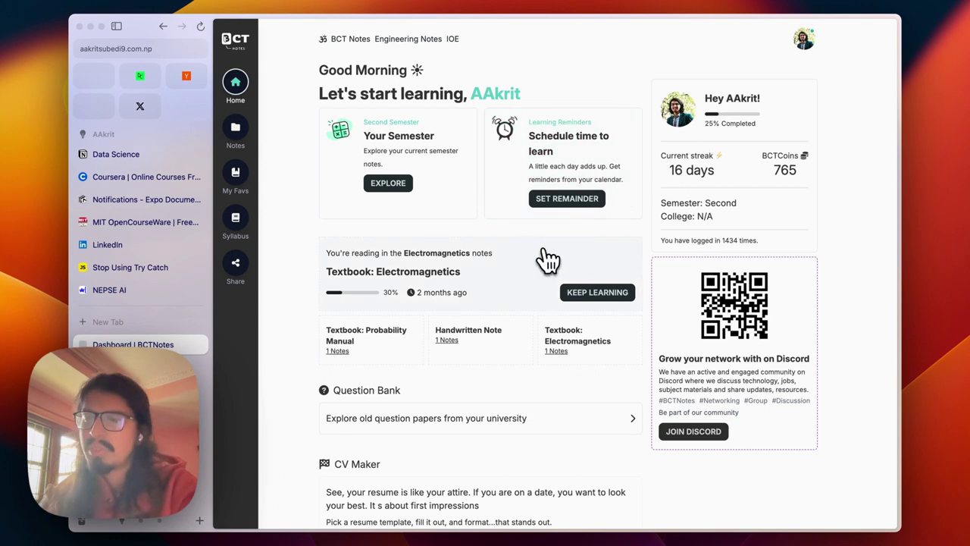
scroll(547, 259, "down", 5)
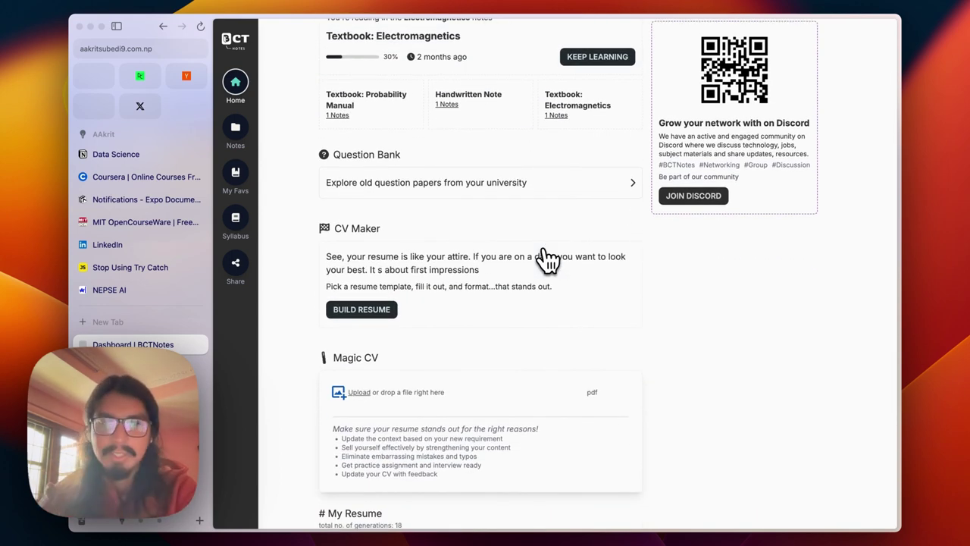
scroll(547, 260, "down", 2)
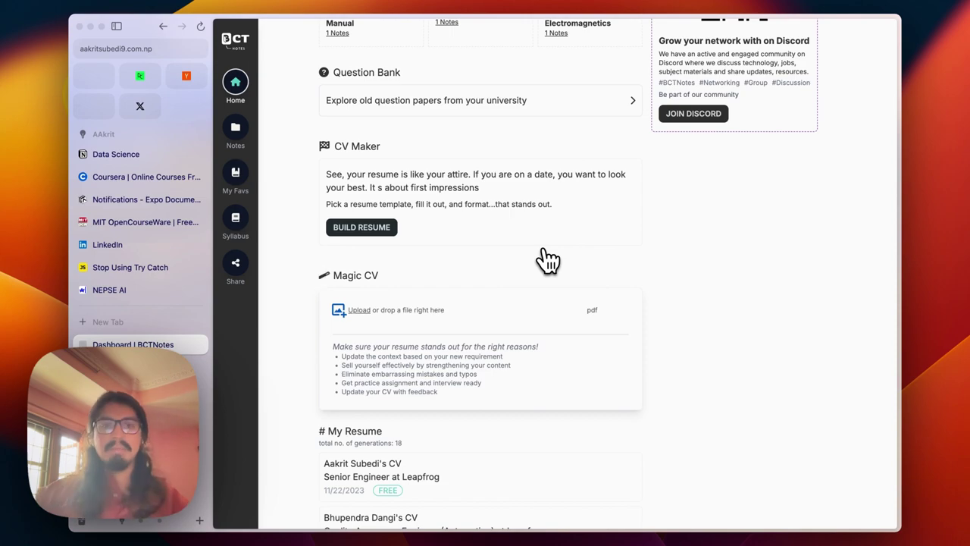
scroll(549, 260, "down", 3)
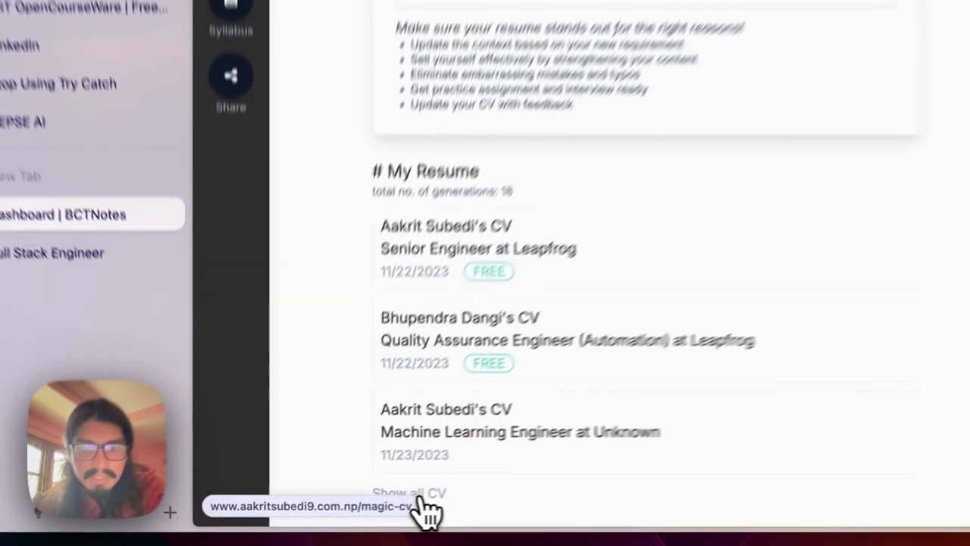
left_click(348, 514)
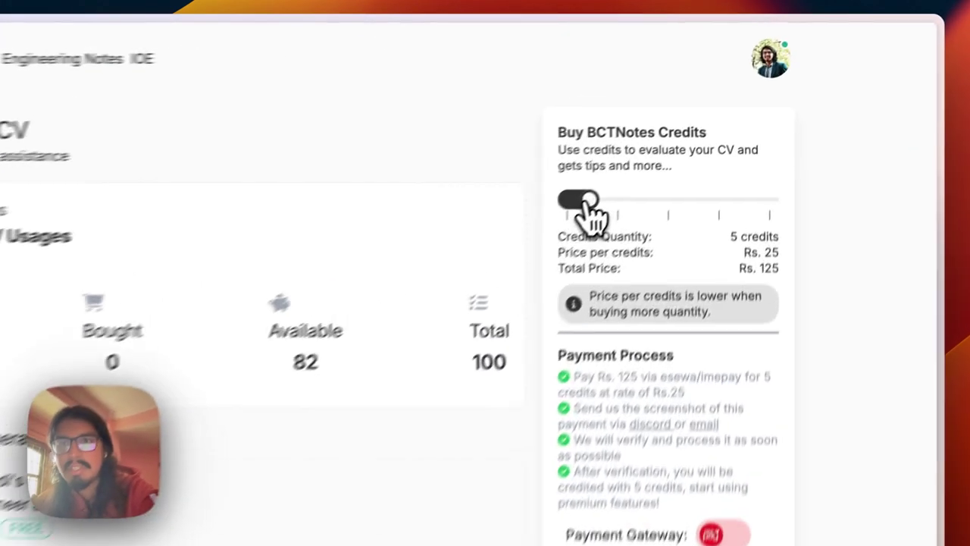
Preview the Magic CV credit pricing for a quantity of 30 credits and for 9 credits
left_click_drag(700, 123, 854, 121)
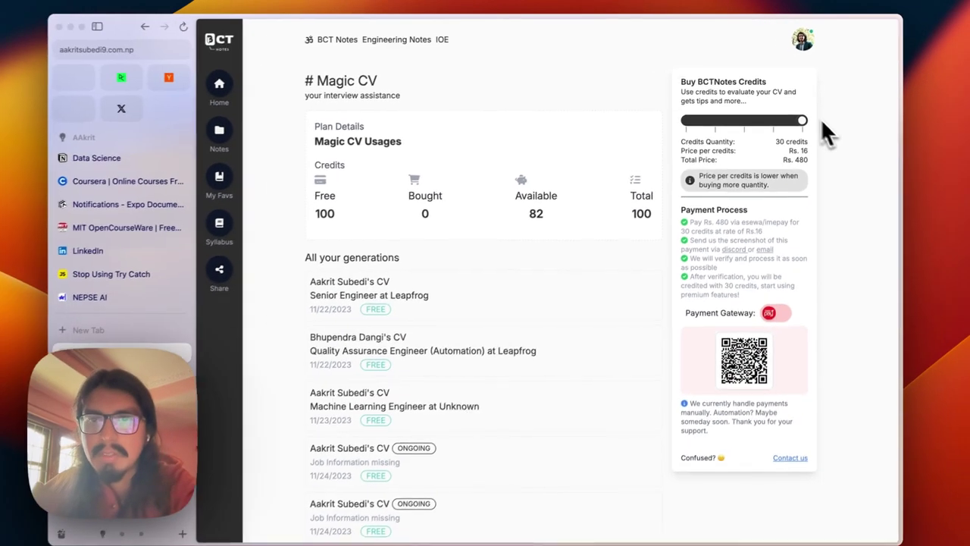
left_click_drag(760, 222, 591, 222)
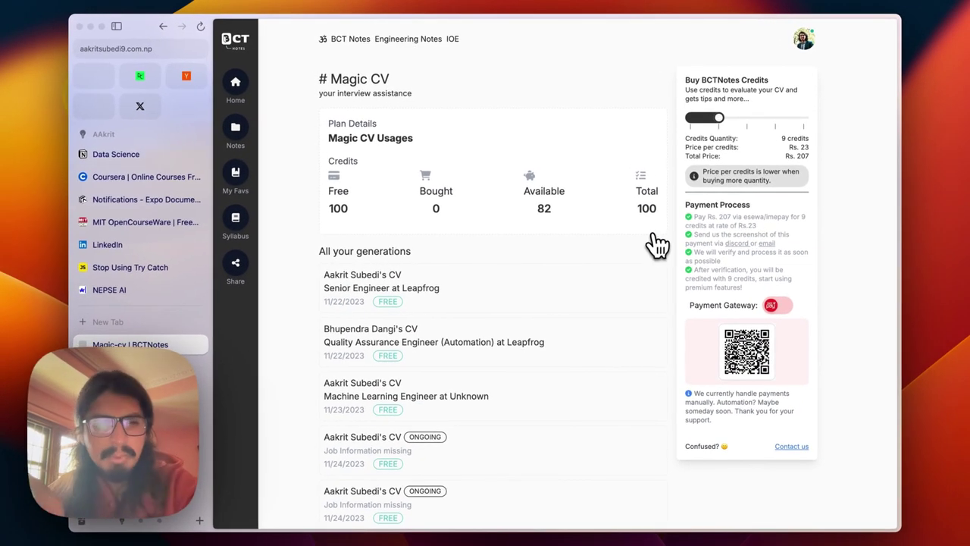
Return to the home dashboard and upload a PDF resume to Magic CV
left_click(242, 97)
scroll(398, 225, "down", 10)
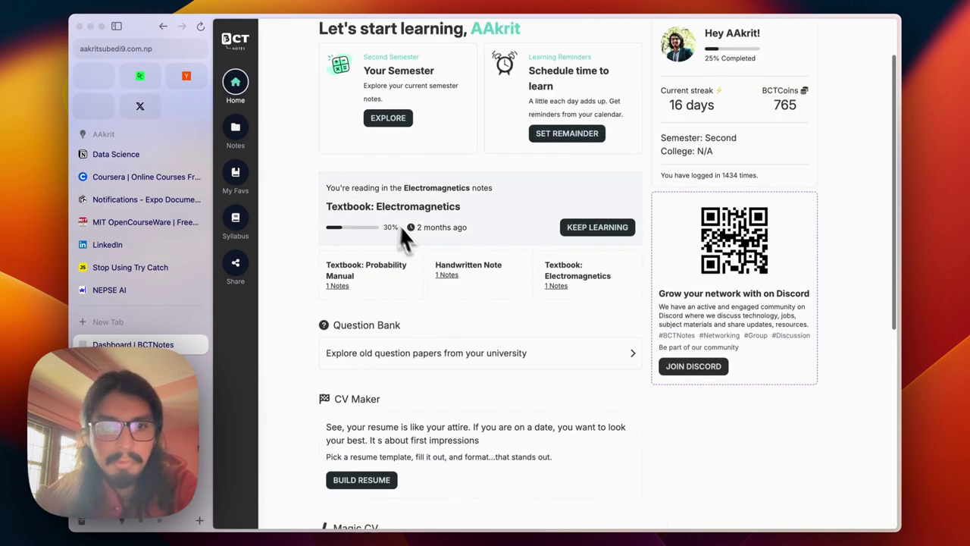
left_click(405, 234)
double_click(366, 219)
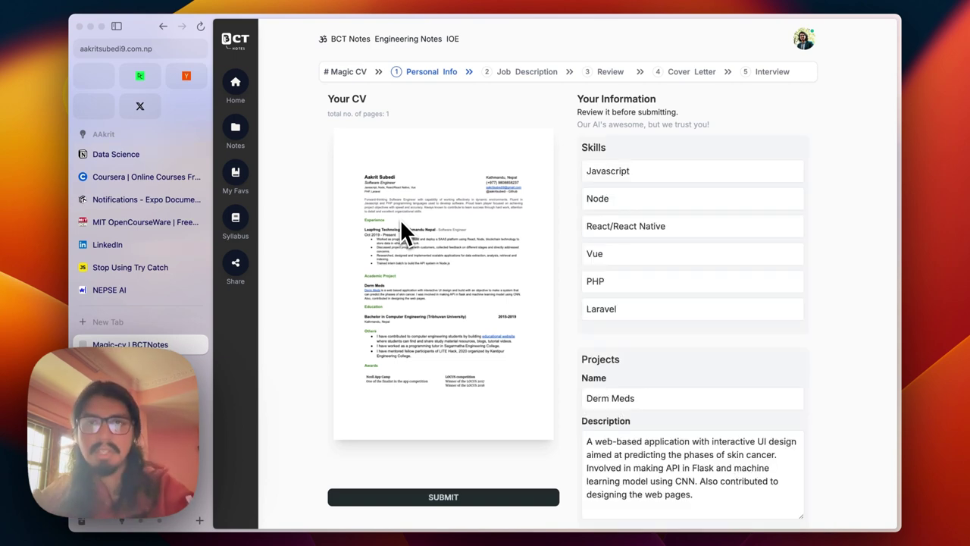
Review the information extracted from the CV, down to the other notable details, and submit it
scroll(595, 347, "down", 5)
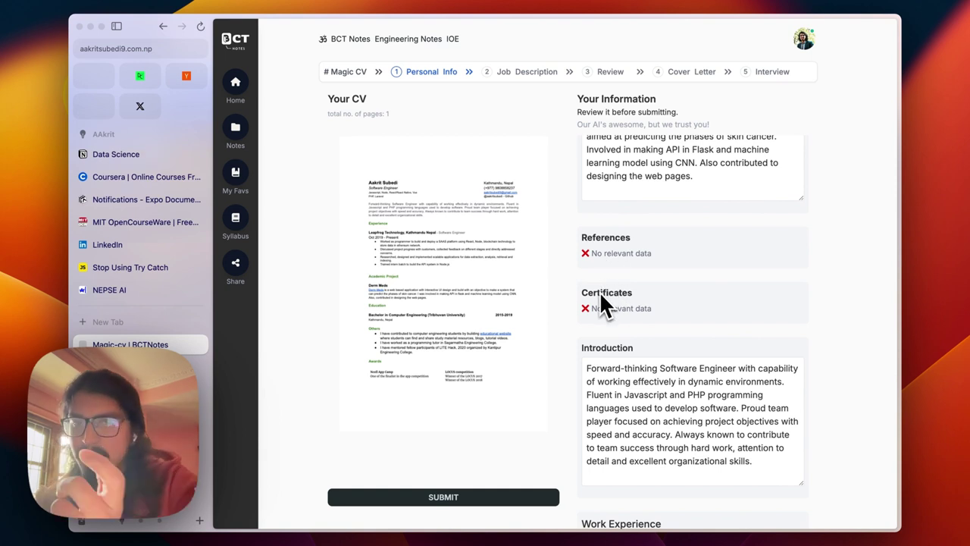
scroll(651, 326, "down", 15)
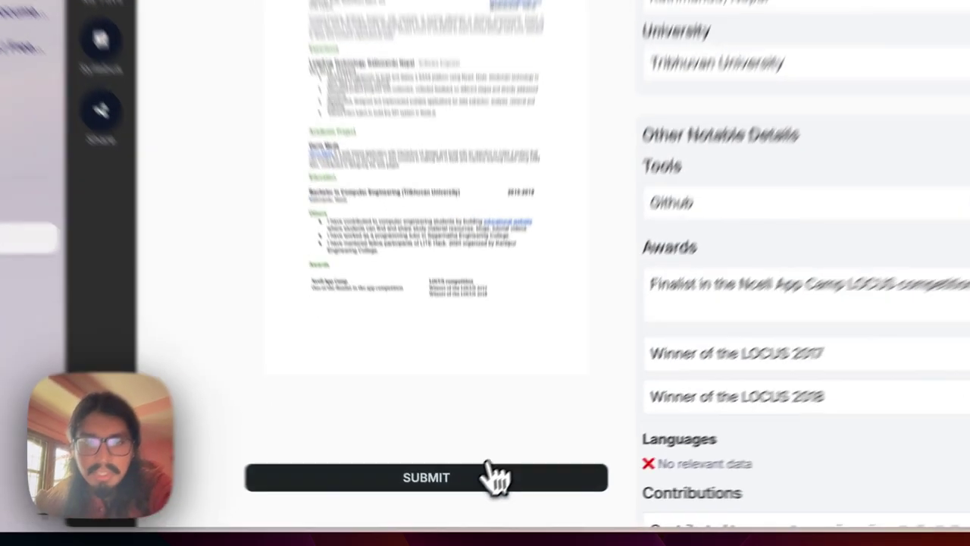
left_click(486, 497)
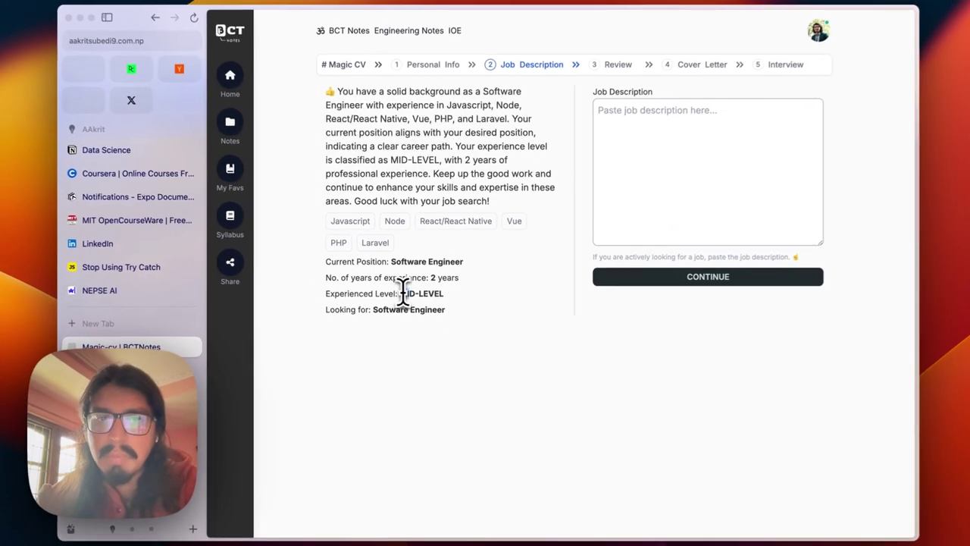
Paste the copied Naamche Full Stack Engineer posting as the job description and continue to the CV review
left_click_drag(411, 307, 546, 326)
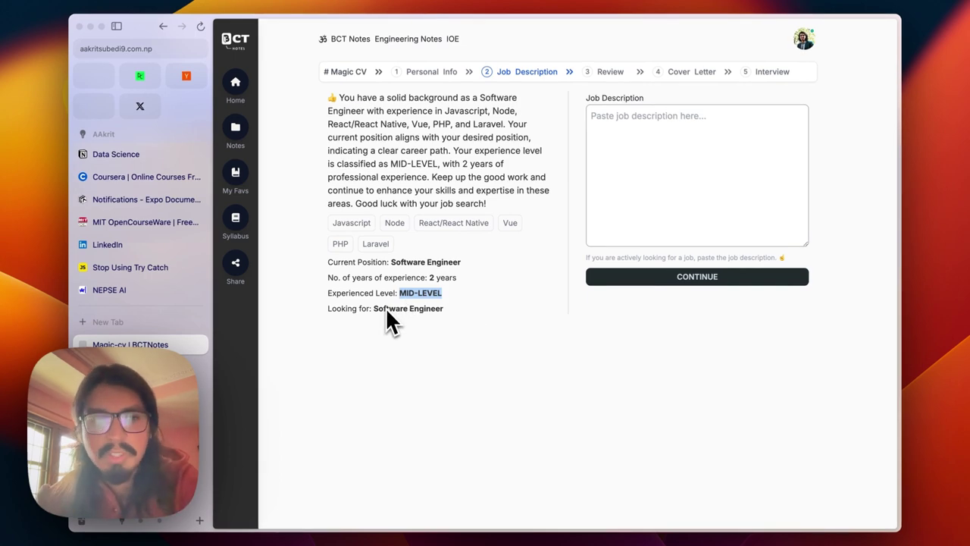
left_click(136, 367)
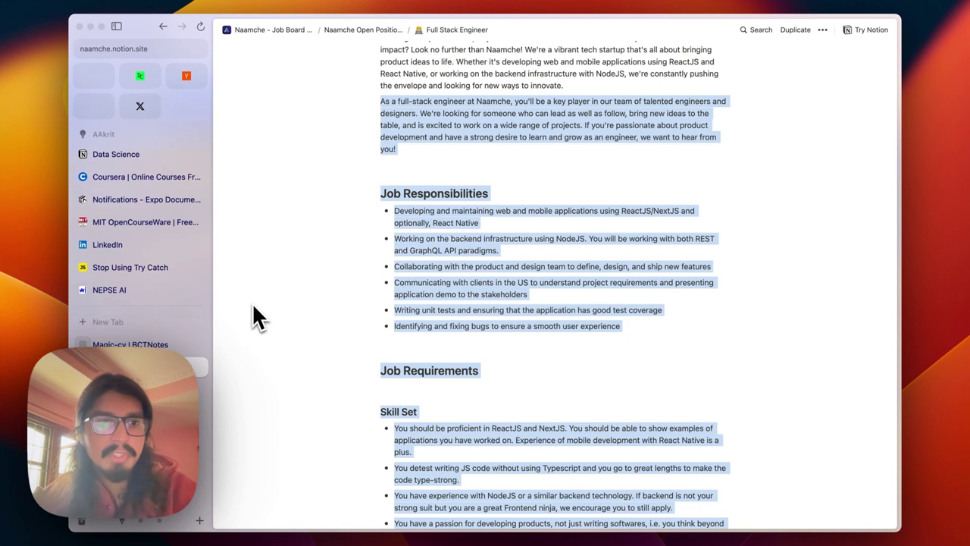
left_click(168, 343)
left_click(689, 156)
key("super+v")
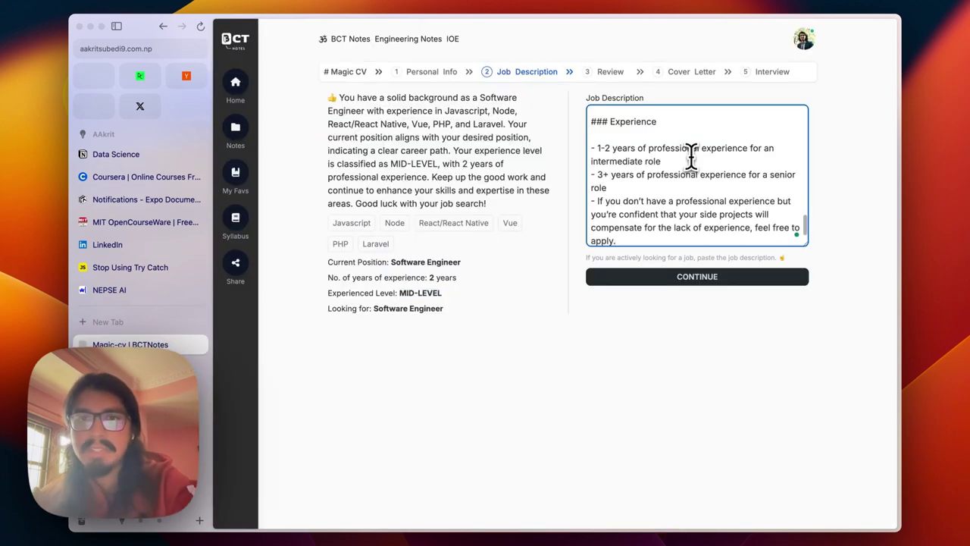
left_click(678, 277)
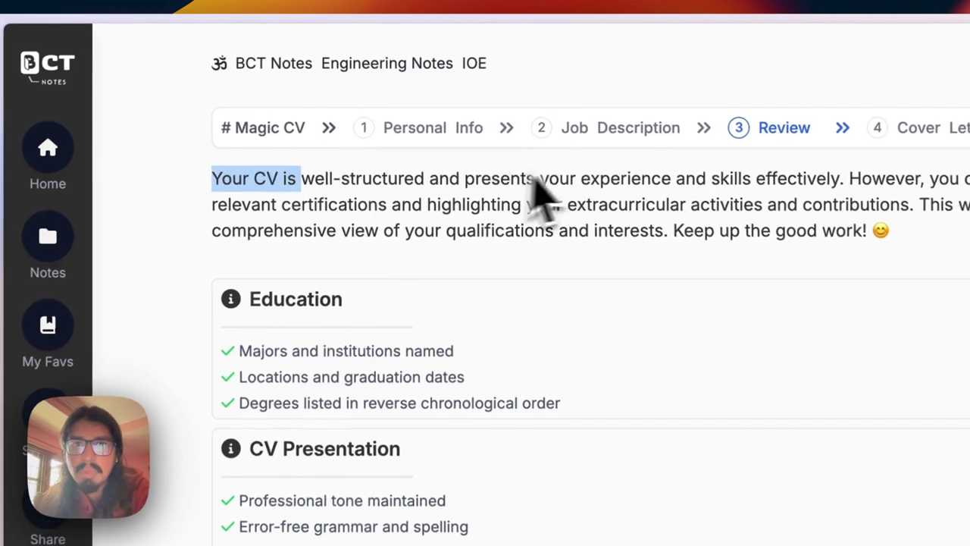
Examine the CV review, including the job compatibility and additional qualifications checks and the closing job match summary
left_click_drag(365, 97, 544, 97)
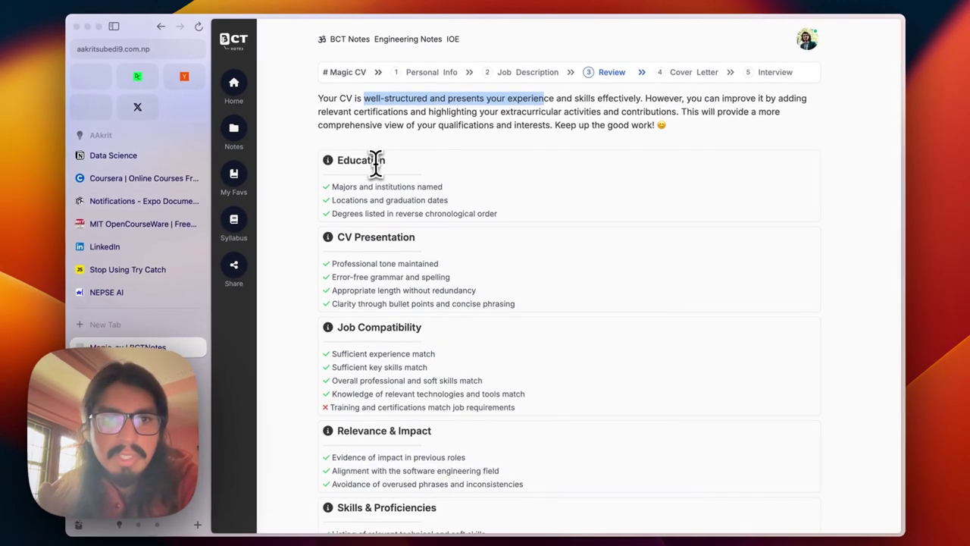
scroll(326, 271, "down", 3)
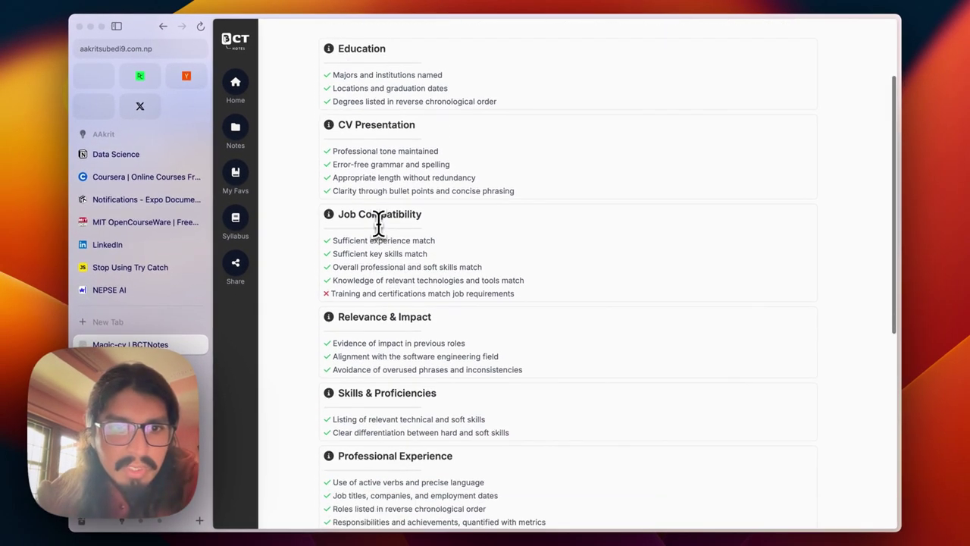
left_click_drag(331, 293, 429, 293)
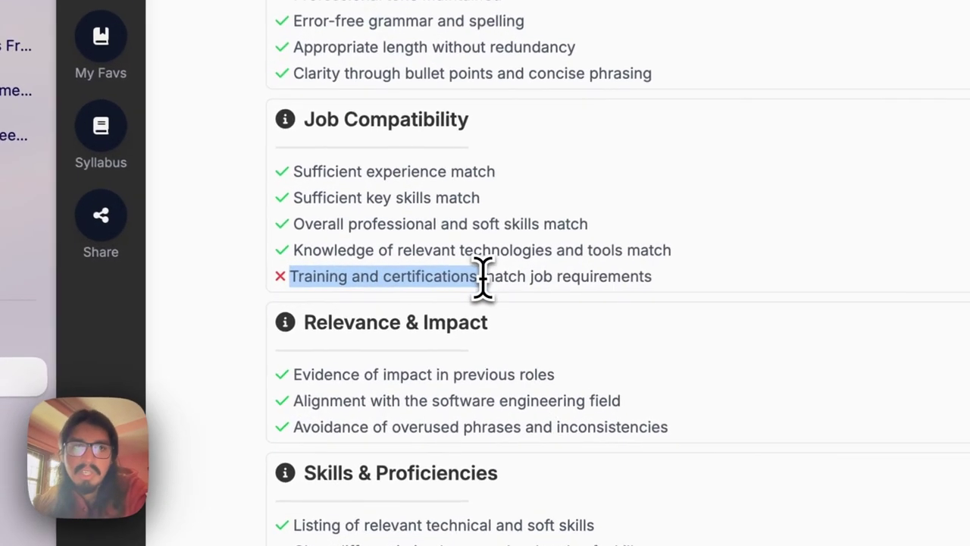
scroll(483, 277, "down", 2)
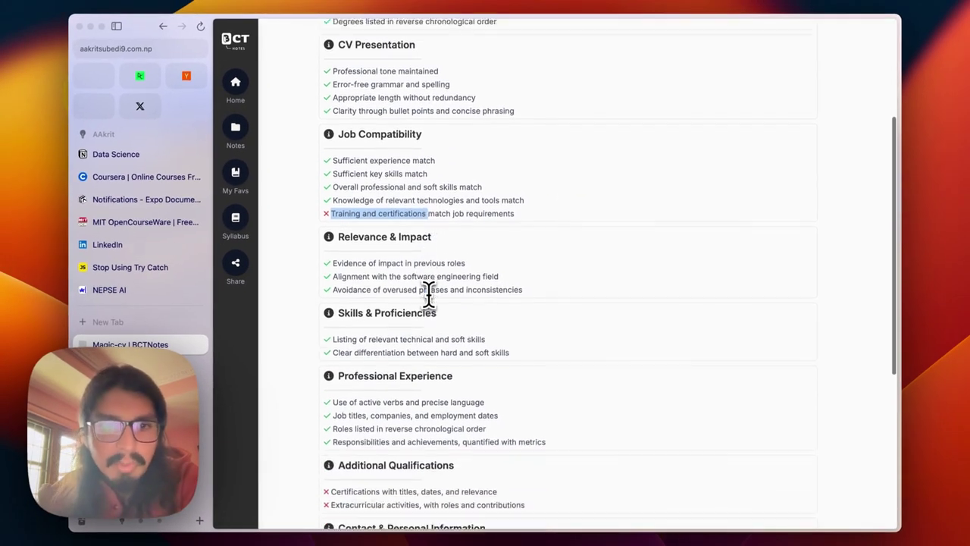
scroll(428, 296, "down", 4)
left_click_drag(331, 327, 423, 327)
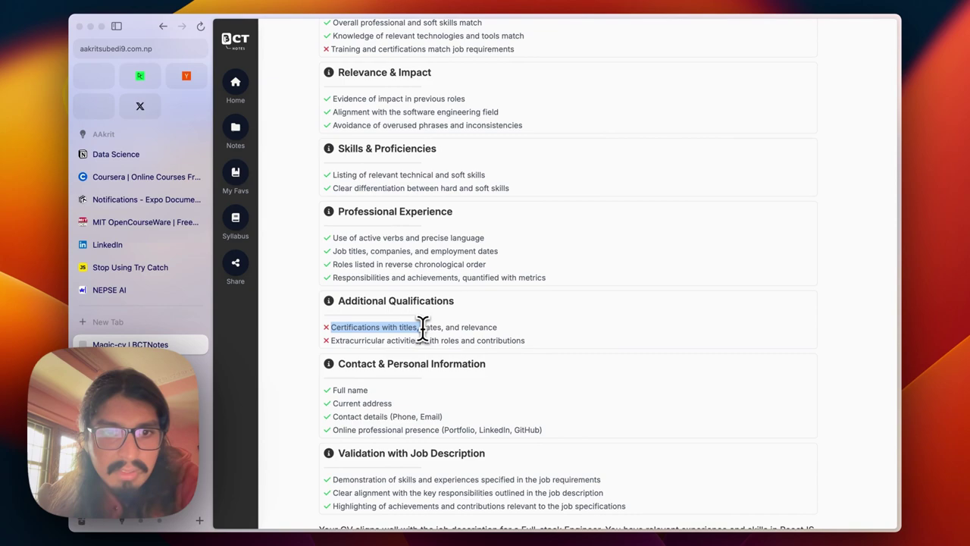
left_click_drag(331, 340, 415, 345)
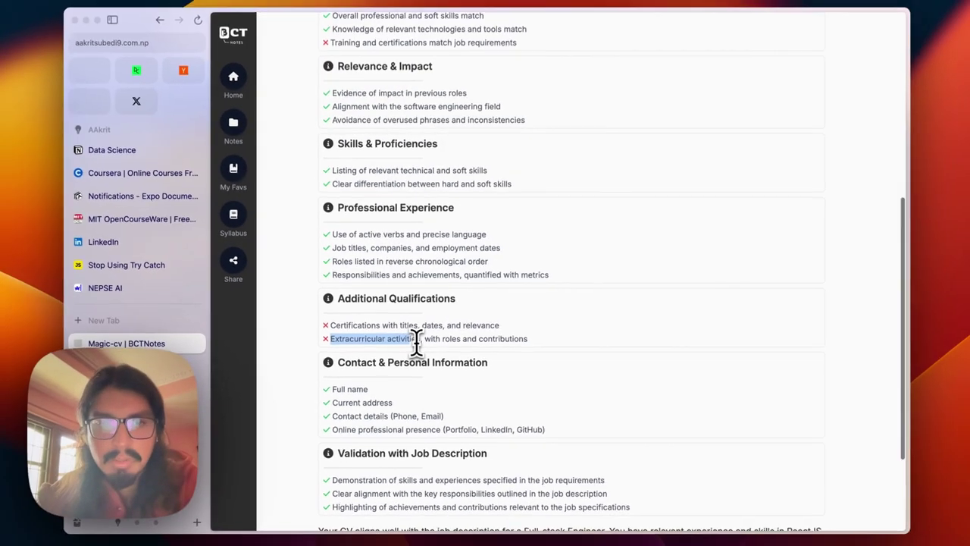
scroll(416, 343, "down", 4)
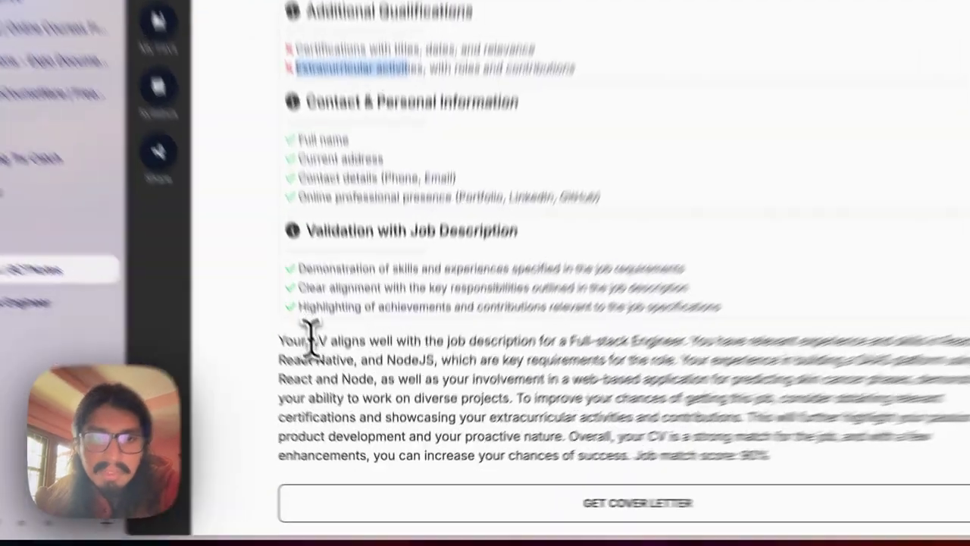
left_click_drag(342, 393, 589, 393)
left_click_drag(590, 258, 614, 262)
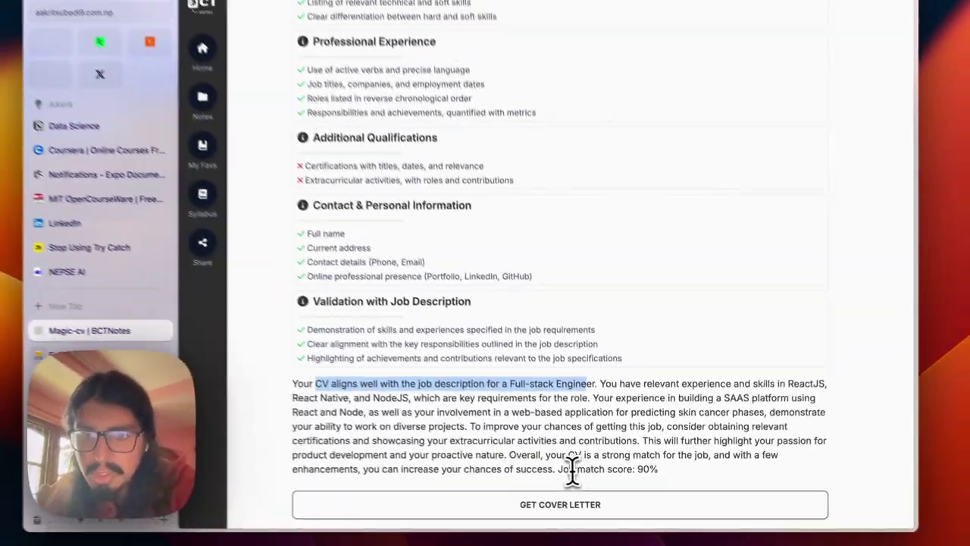
left_click_drag(548, 422, 814, 447)
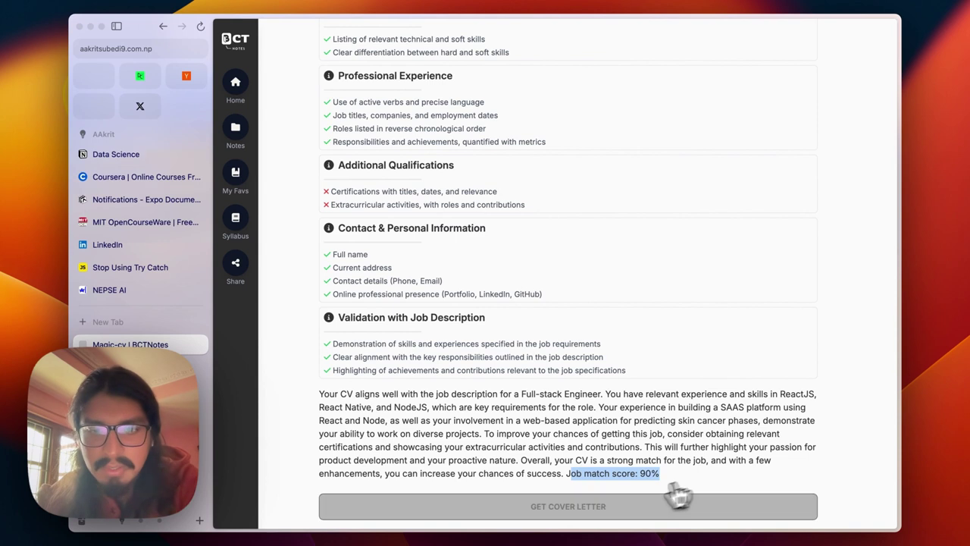
Generate the cover letter for the Full-Stack Engineer position at Naamche and copy its text
left_click(589, 515)
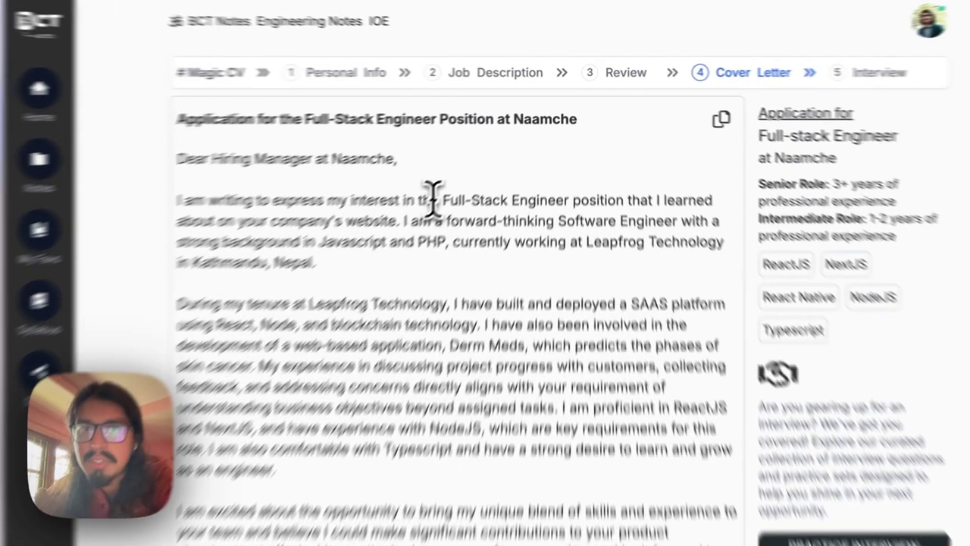
left_click_drag(438, 199, 669, 198)
left_click_drag(392, 241, 568, 242)
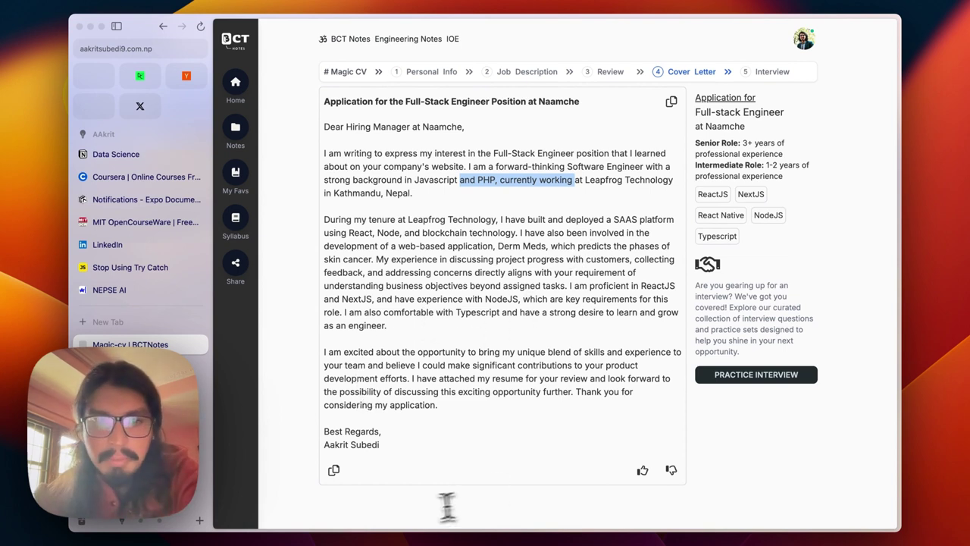
left_click(333, 470)
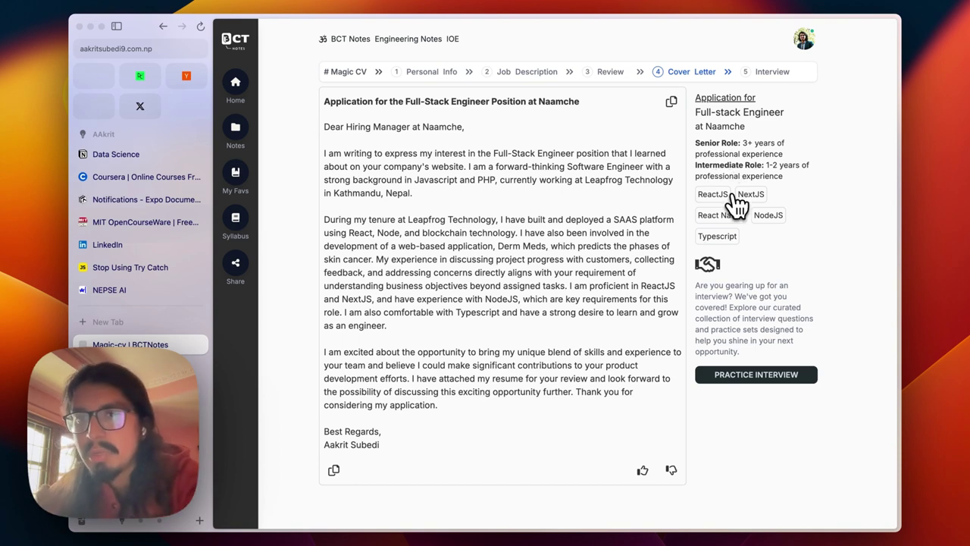
Start the interview practice and look through its assignment, behavioral, technical and programming challenge sections
left_click(758, 376)
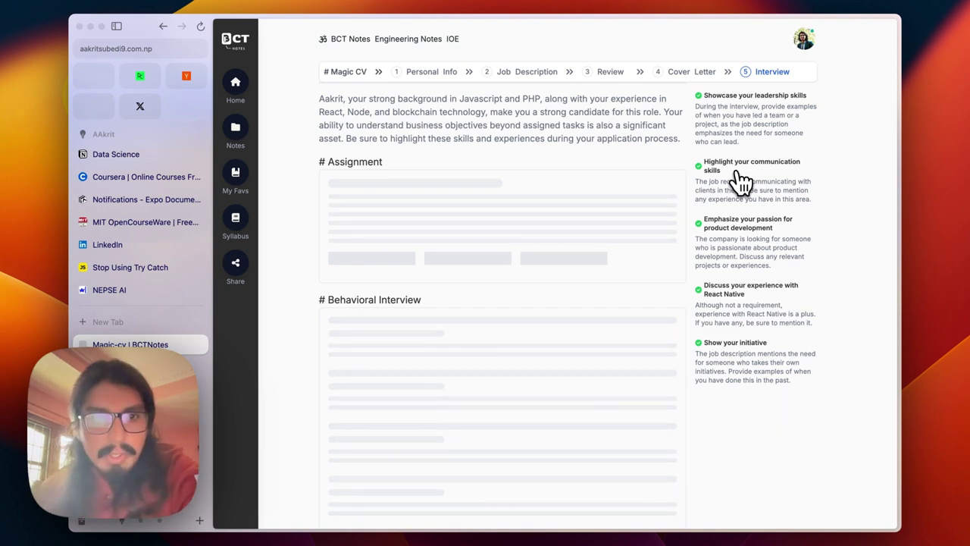
scroll(501, 291, "down", 3)
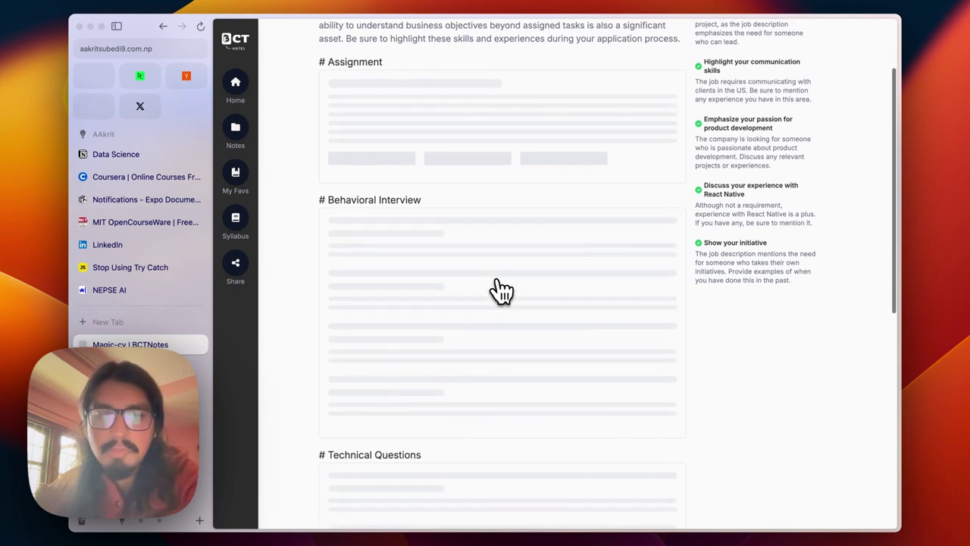
scroll(500, 291, "down", 6)
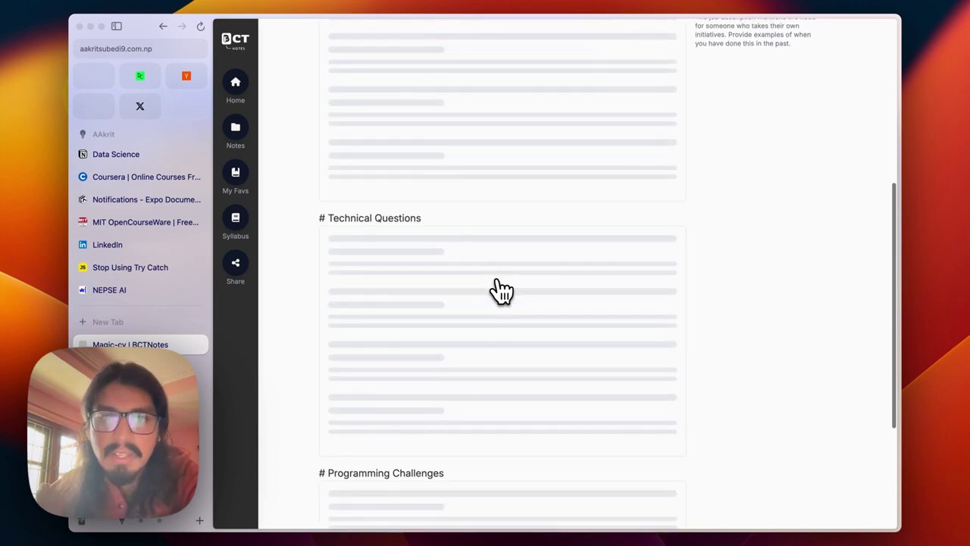
scroll(501, 290, "down", 5)
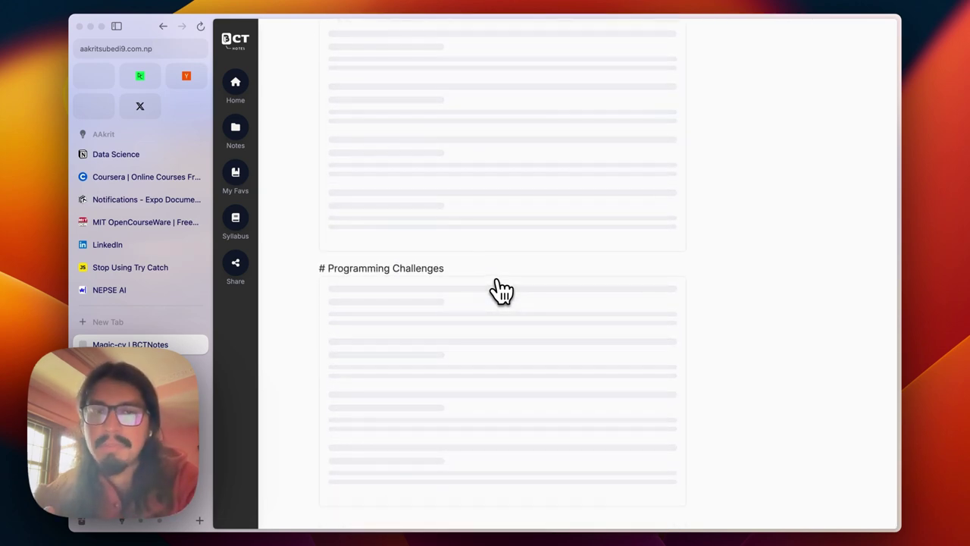
scroll(501, 291, "up", 15)
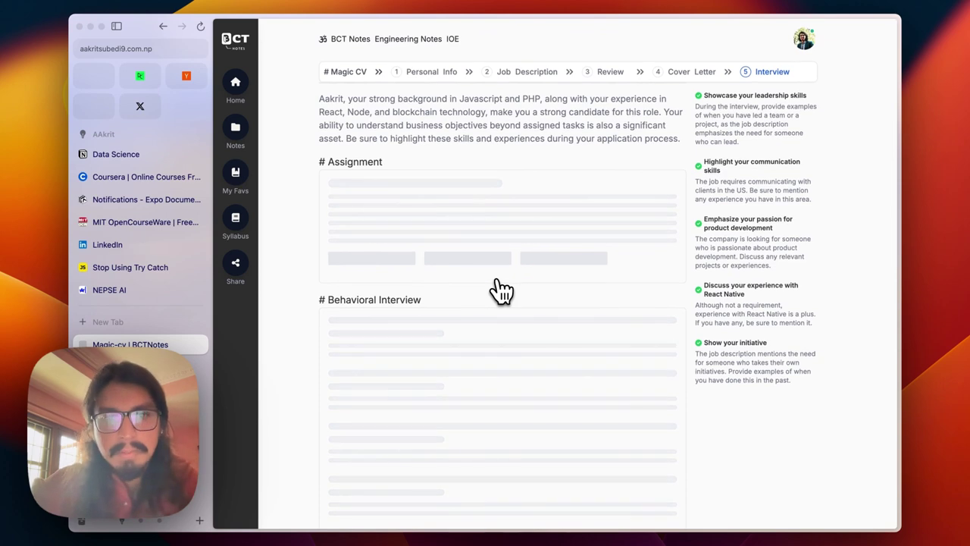
scroll(500, 290, "down", 2)
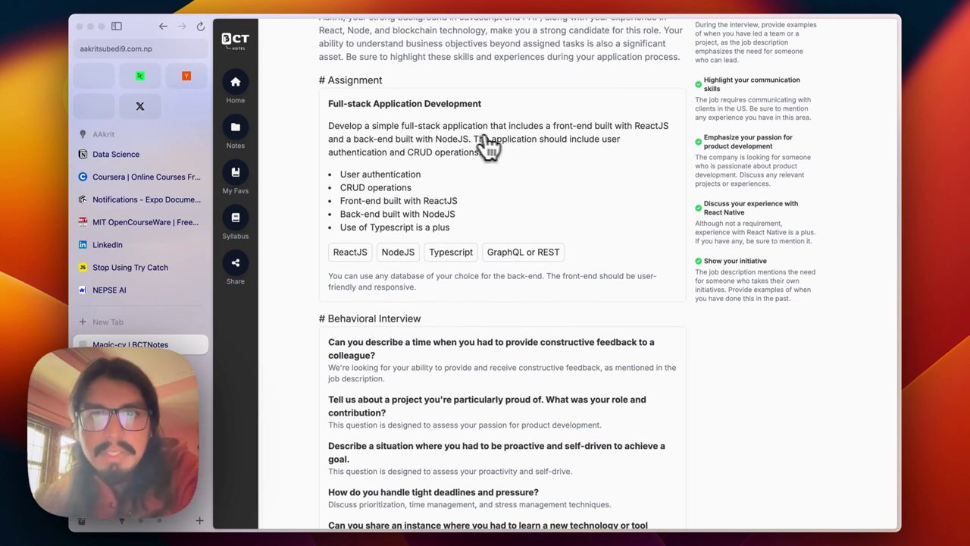
double_click(353, 253)
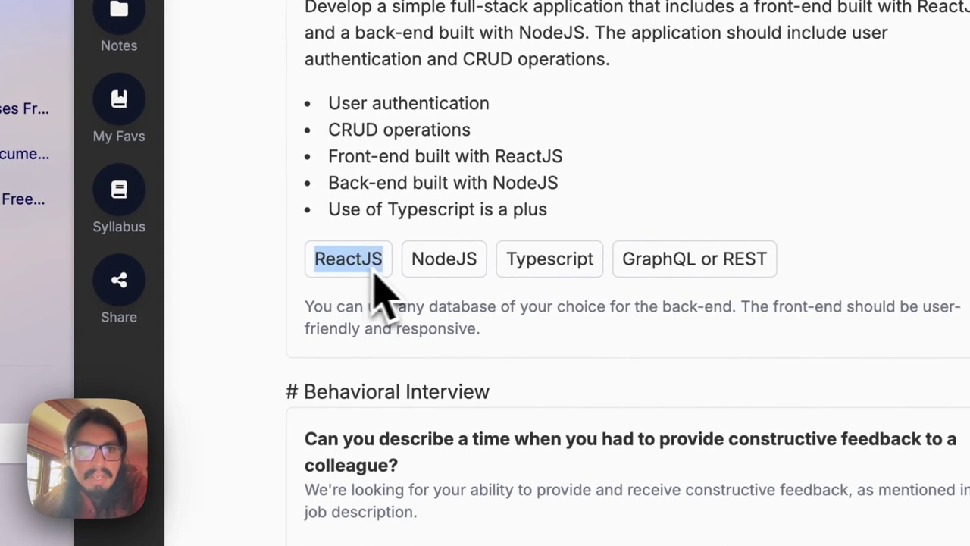
Examine the assignment's technology tags and the behavioral, technical and programming challenge questions in the interview practice
double_click(433, 259)
double_click(528, 258)
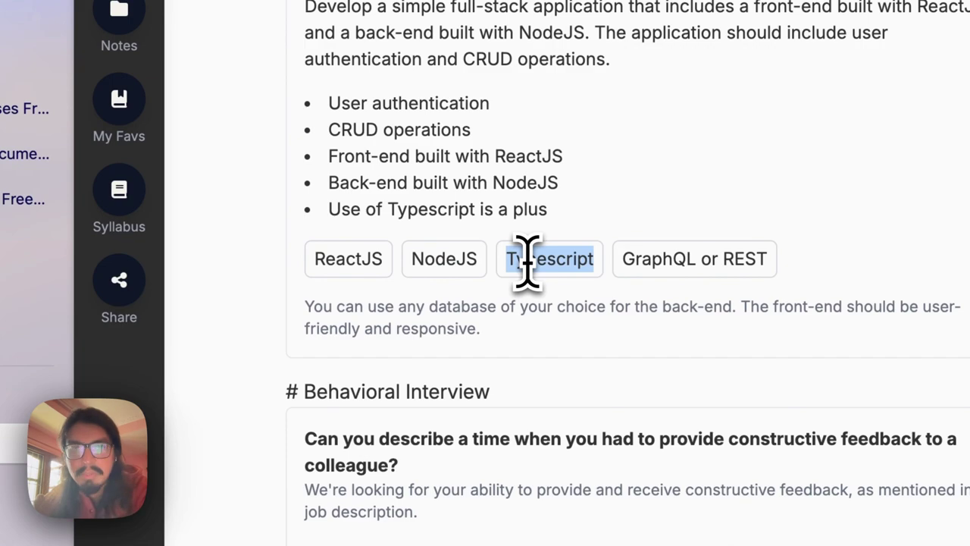
scroll(584, 346, "down", 3)
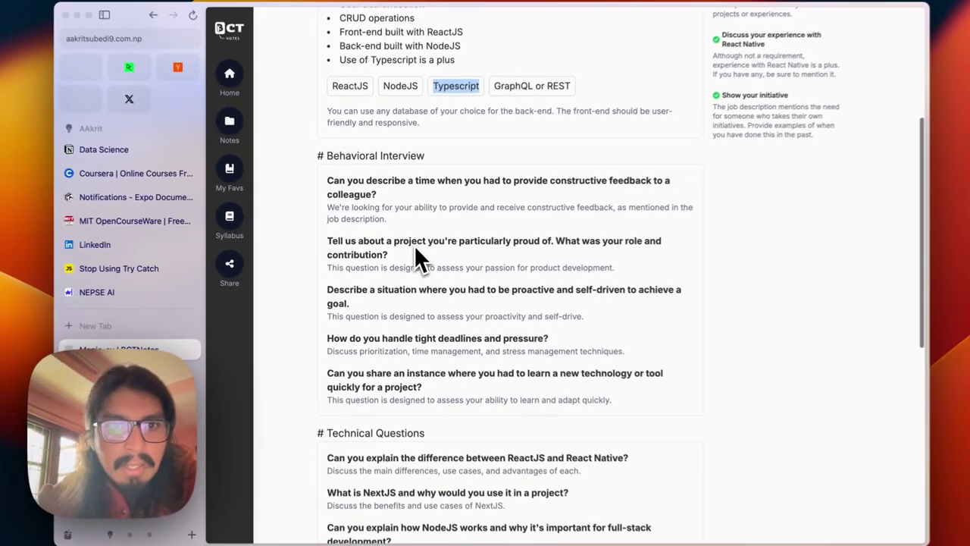
scroll(410, 163, "down", 5)
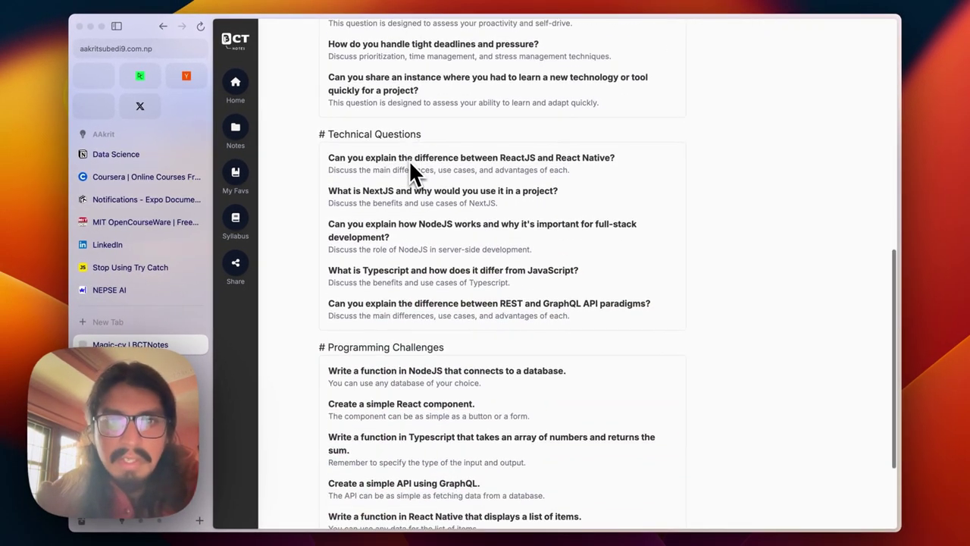
scroll(410, 164, "down", 3)
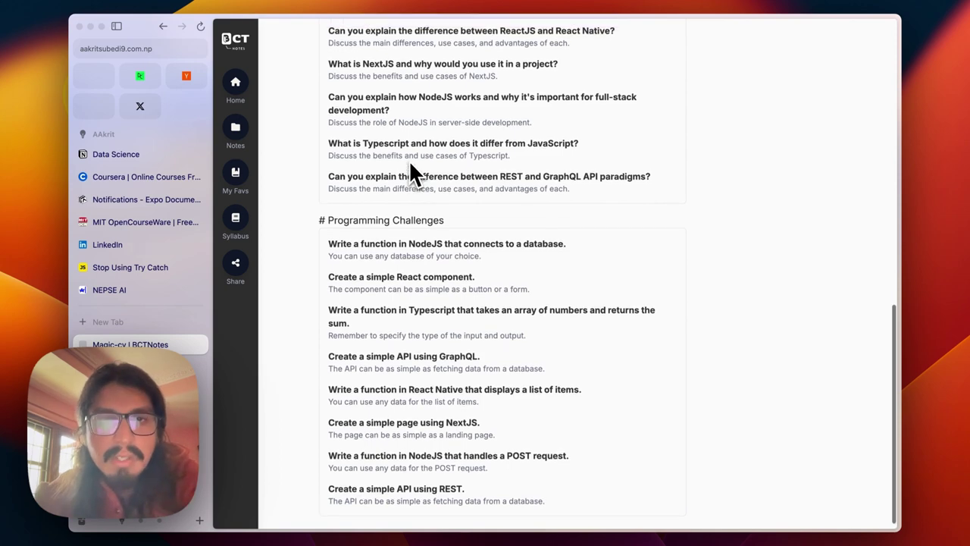
scroll(410, 165, "up", 15)
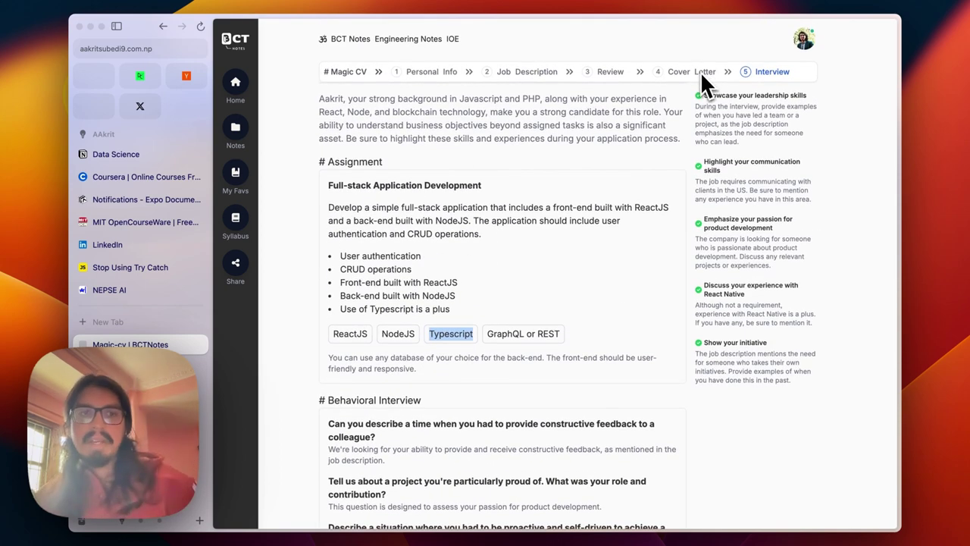
Show all CV generations from the home dashboard and open the last Full-stack Engineer at Naamche entry on page 4
left_click(241, 89)
scroll(498, 234, "down", 10)
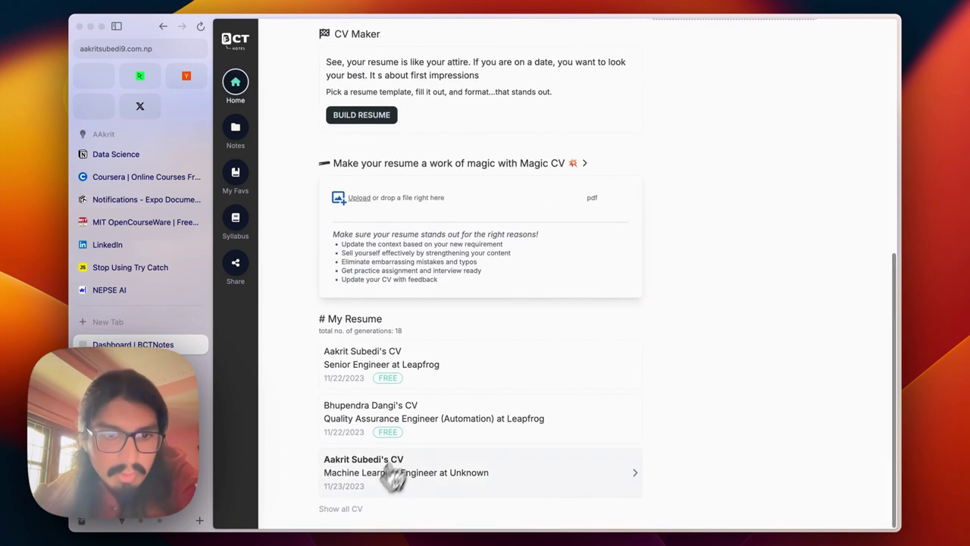
left_click(340, 509)
scroll(444, 353, "down", 1)
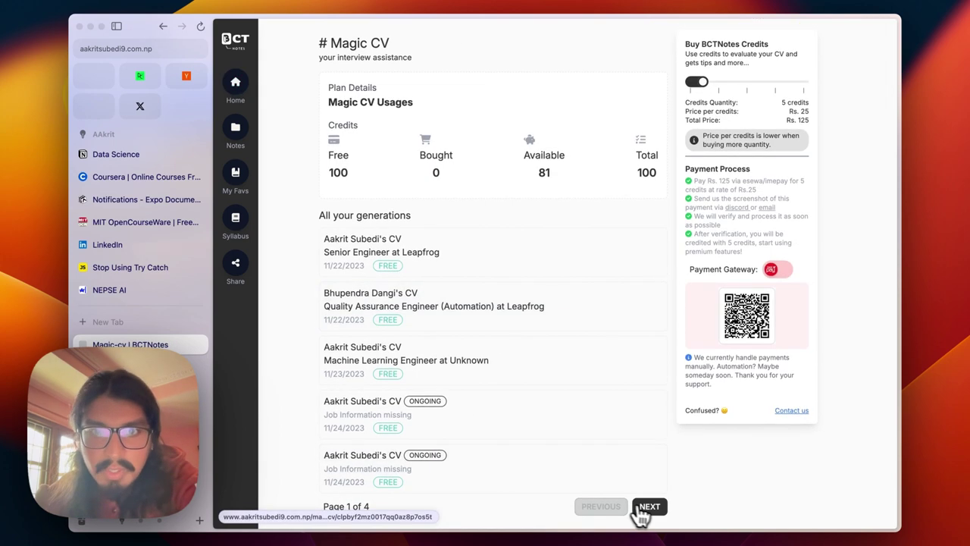
left_click(644, 510)
left_click(645, 512)
left_click(646, 512)
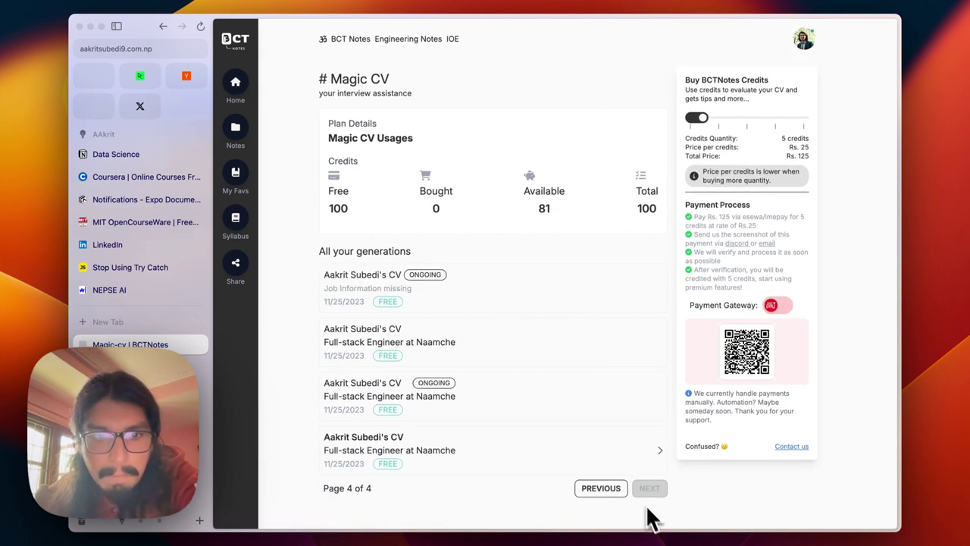
left_click(454, 445)
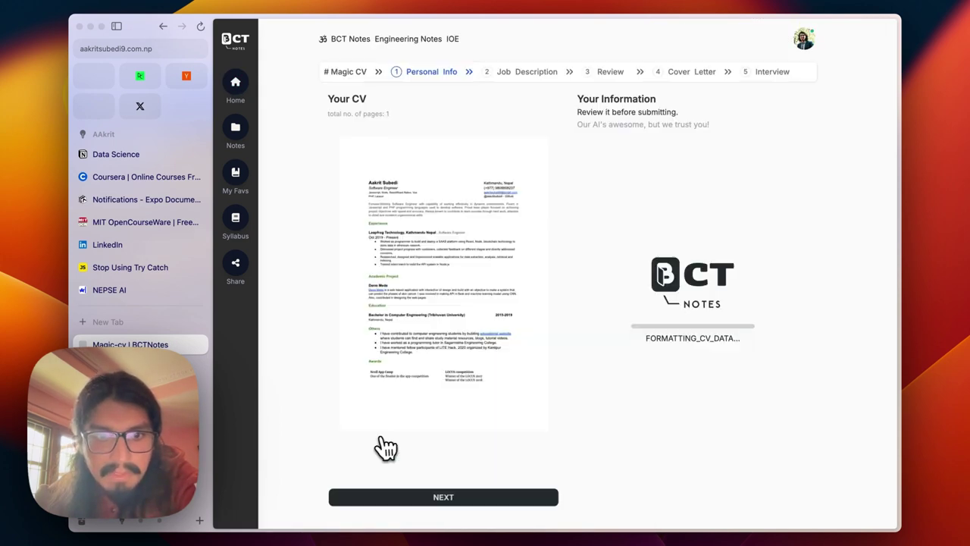
Check the saved job description and review the extracted personal information, from skills and projects down to awards and contributions
left_click(512, 79)
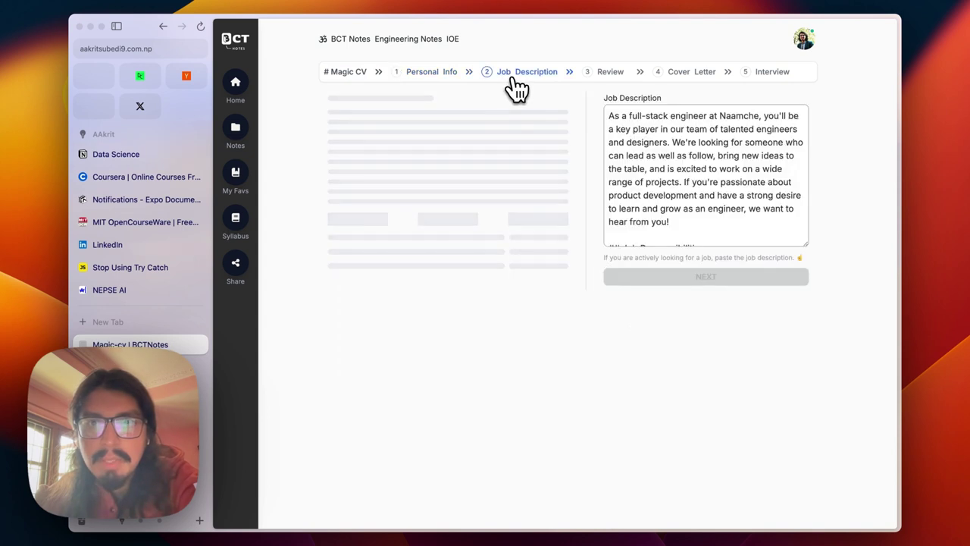
left_click(462, 75)
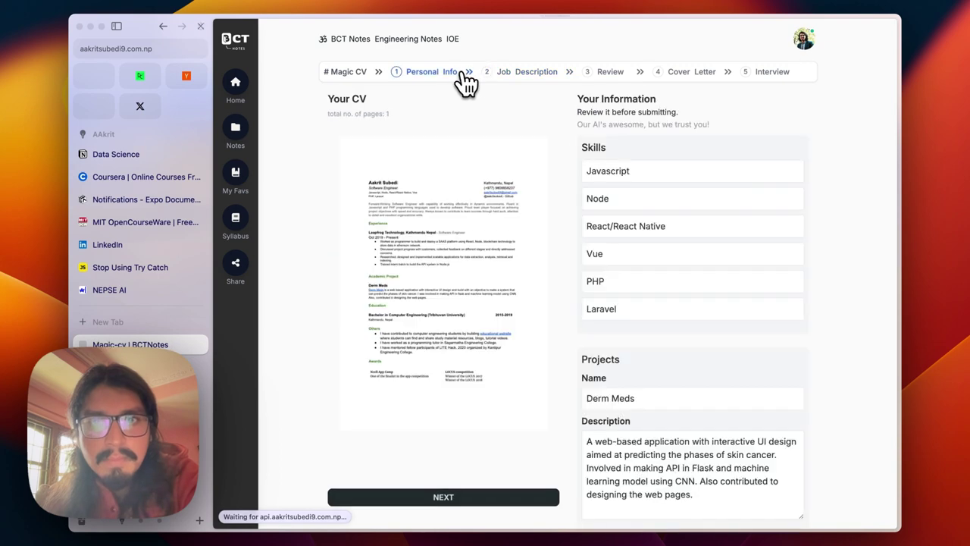
scroll(620, 220, "down", 10)
scroll(683, 326, "down", 5)
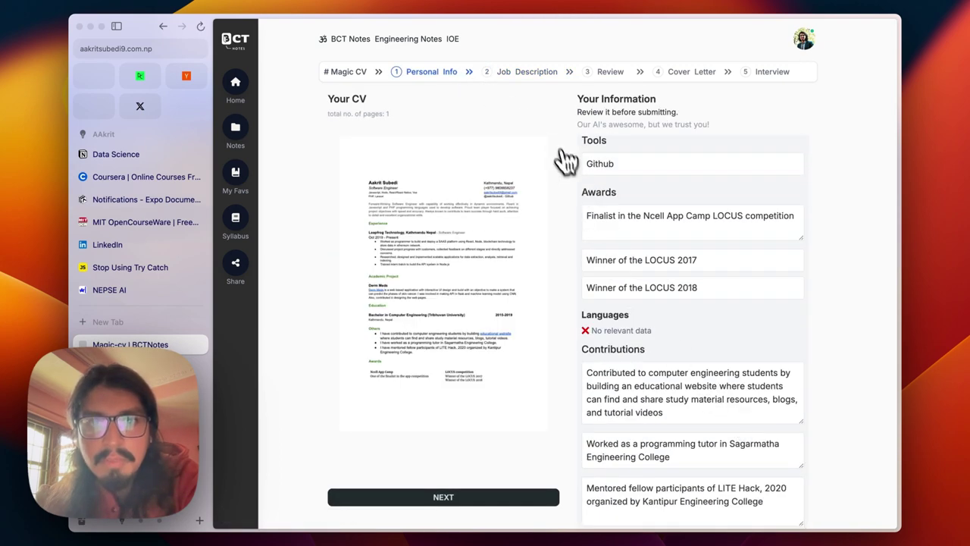
Go through the saved generation's job description, CV review and cover letter stages, and look over its interview preparation
left_click(460, 498)
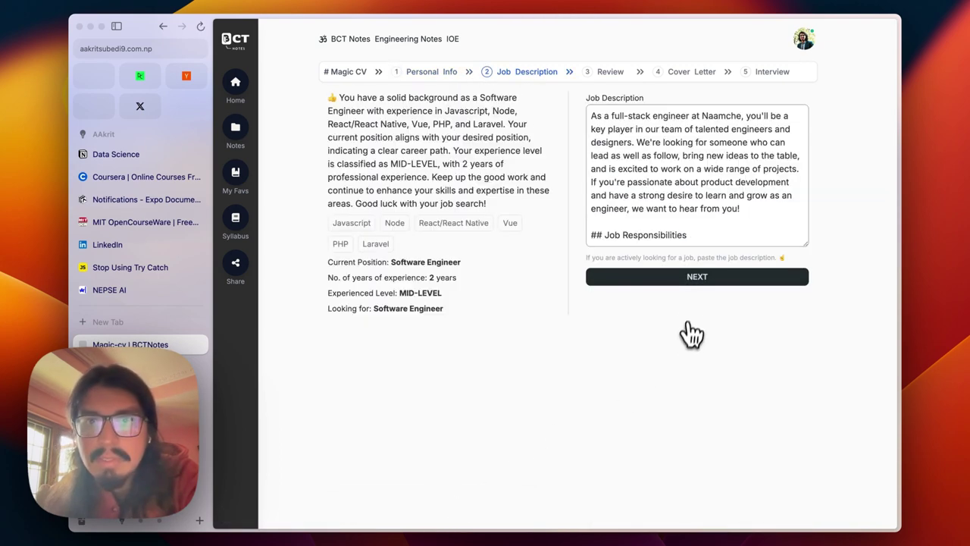
left_click(681, 279)
scroll(667, 310, "down", 10)
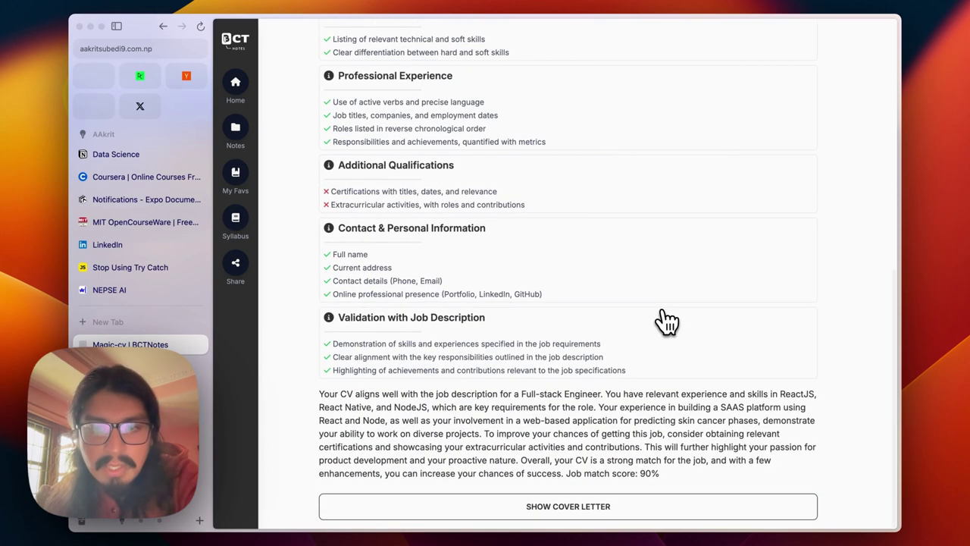
left_click(558, 504)
left_click(732, 374)
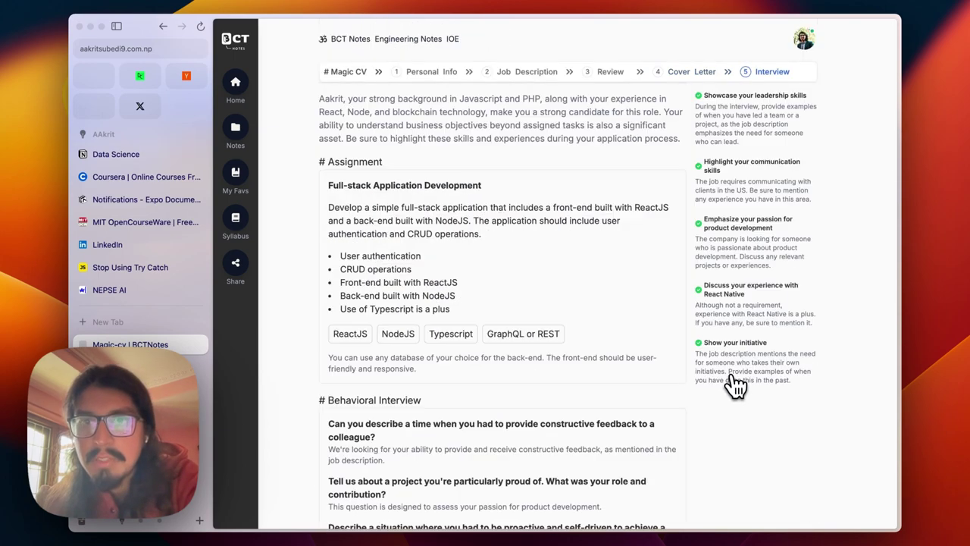
scroll(510, 366, "down", 10)
scroll(511, 366, "up", 10)
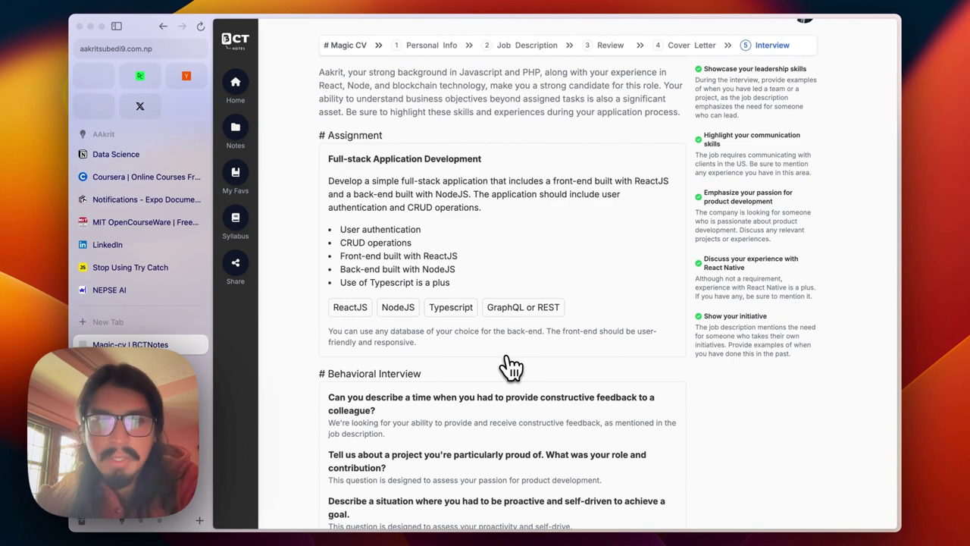
Return to the home dashboard and show the Magic CV resume upload section
left_click(236, 87)
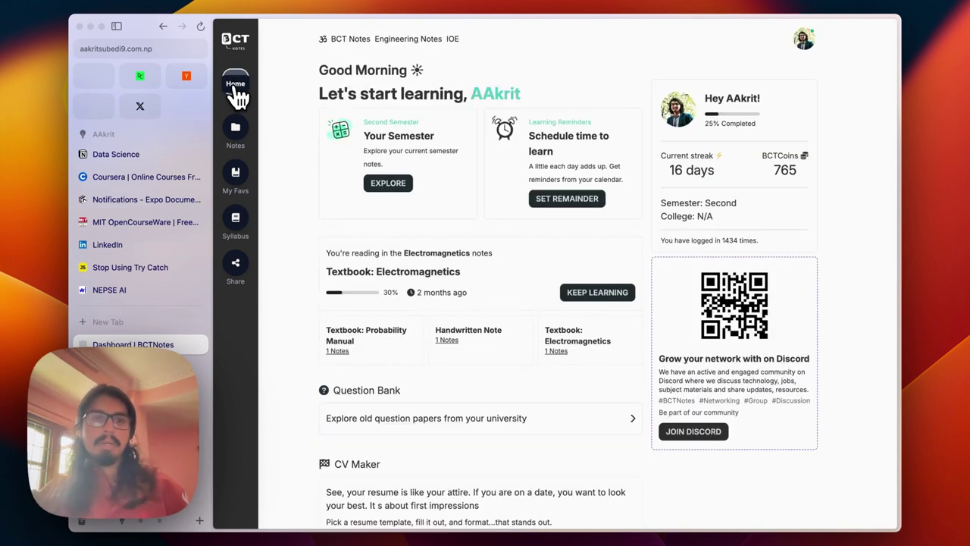
scroll(432, 250, "down", 5)
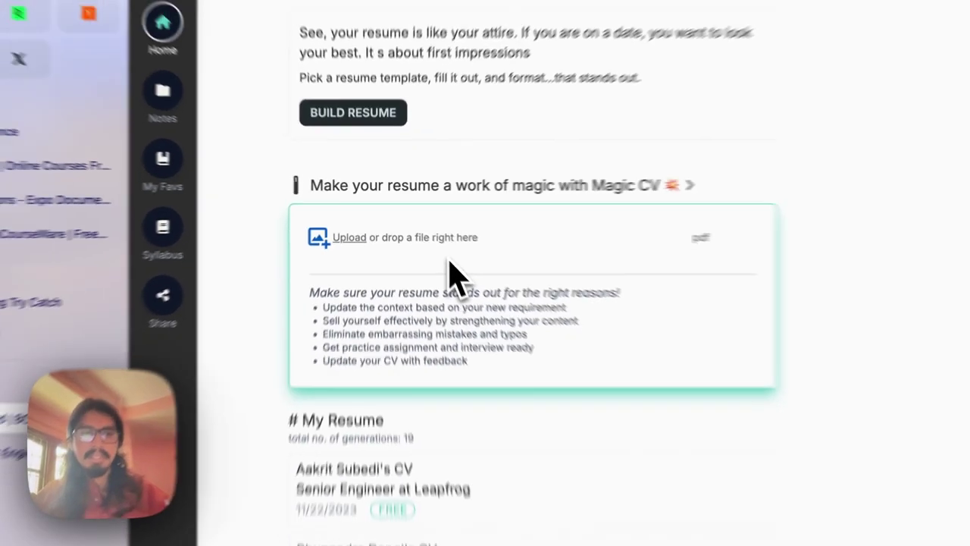